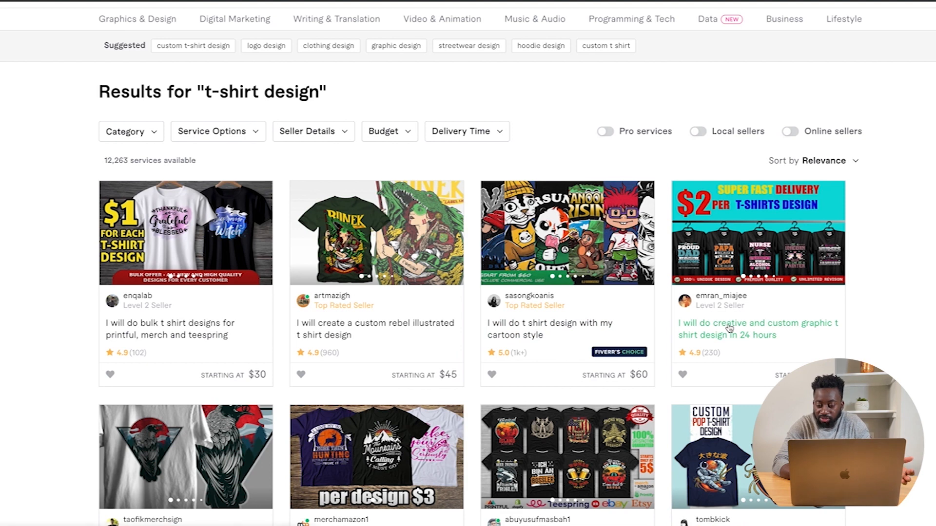
Open the gig offering creative and custom graphic t-shirt design in 24 hours and dismiss the Join Fiverr prompt
{"action": "left_click", "coordinate": [729, 328]}
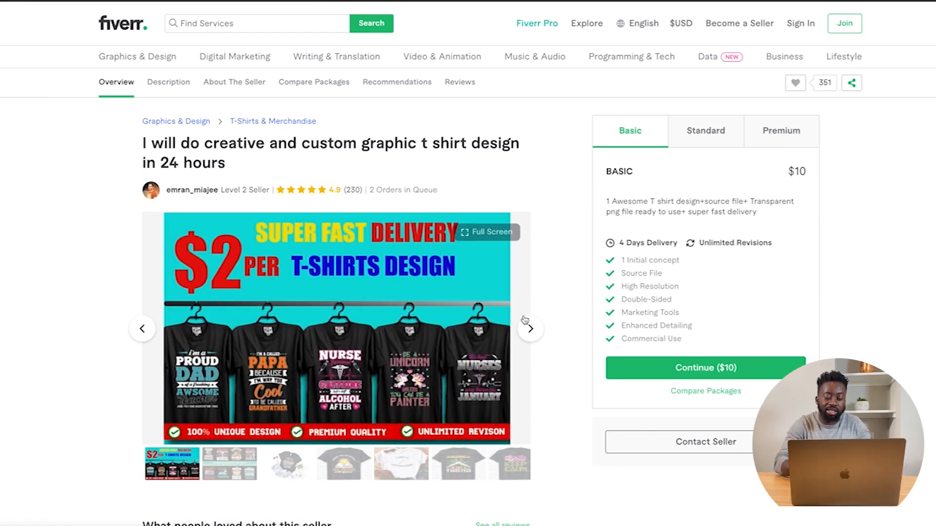
{"action": "scroll", "coordinate": [524, 321], "scroll_direction": "down", "scroll_amount": 1}
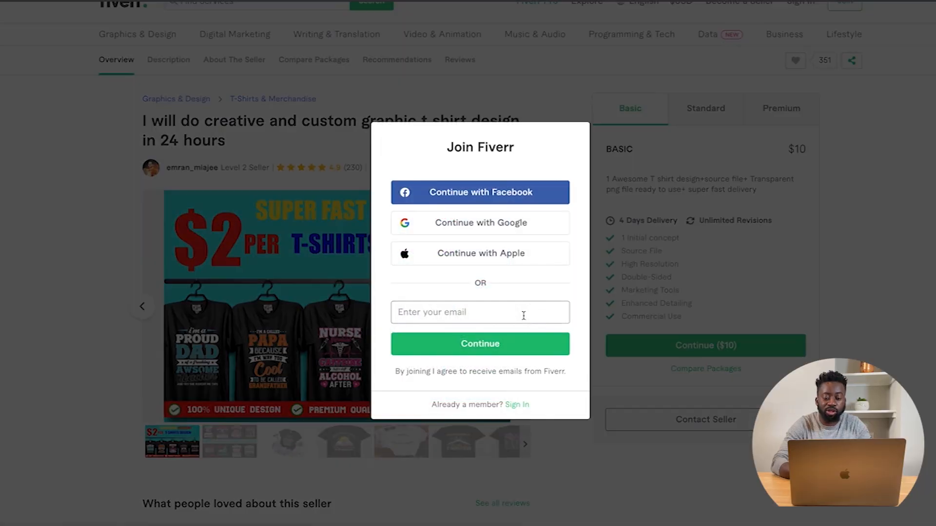
{"action": "left_click", "coordinate": [616, 458]}
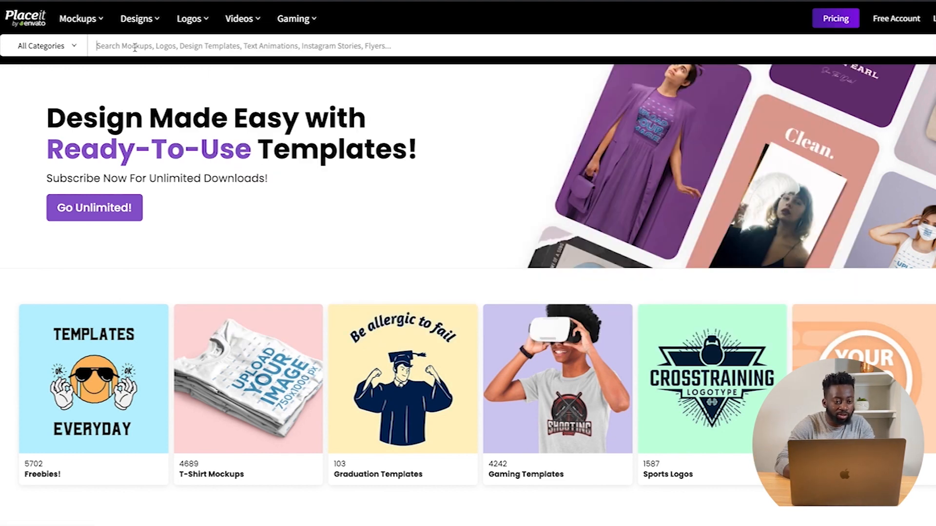
Switch to Placeit and search all categories for "t shirt"
{"action": "left_click", "coordinate": [147, 37]}
{"action": "type", "text": "t-shi"}
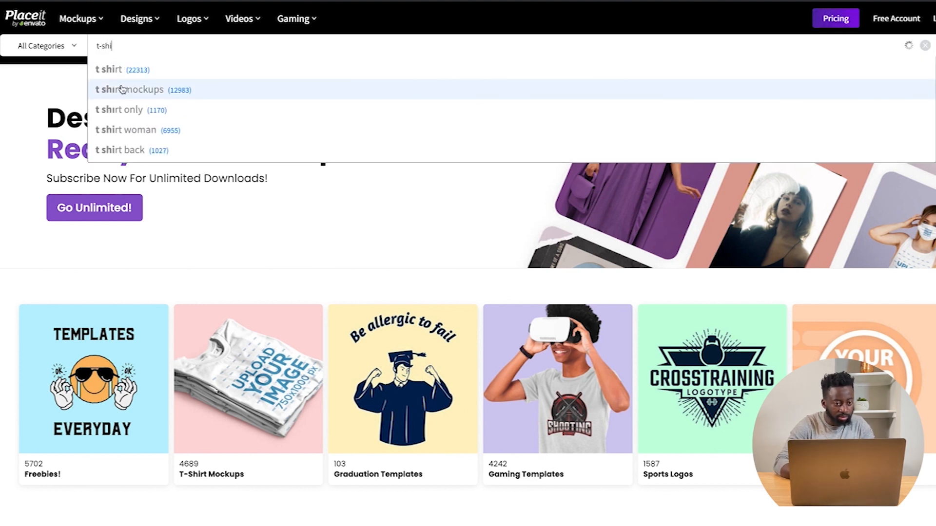
{"action": "left_click", "coordinate": [109, 69]}
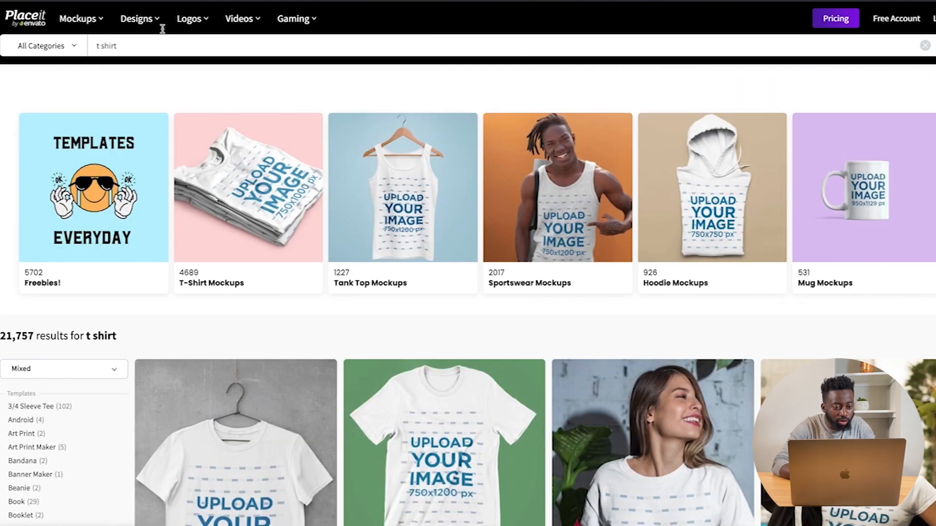
Open the T-Shirt Designs category and browse through its design templates
{"action": "mouse_move", "coordinate": [144, 20]}
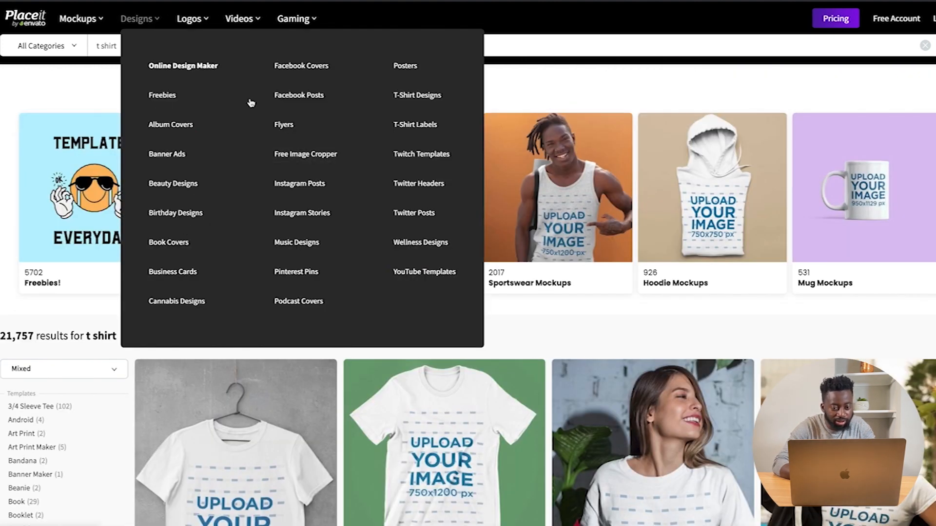
{"action": "left_click", "coordinate": [404, 100]}
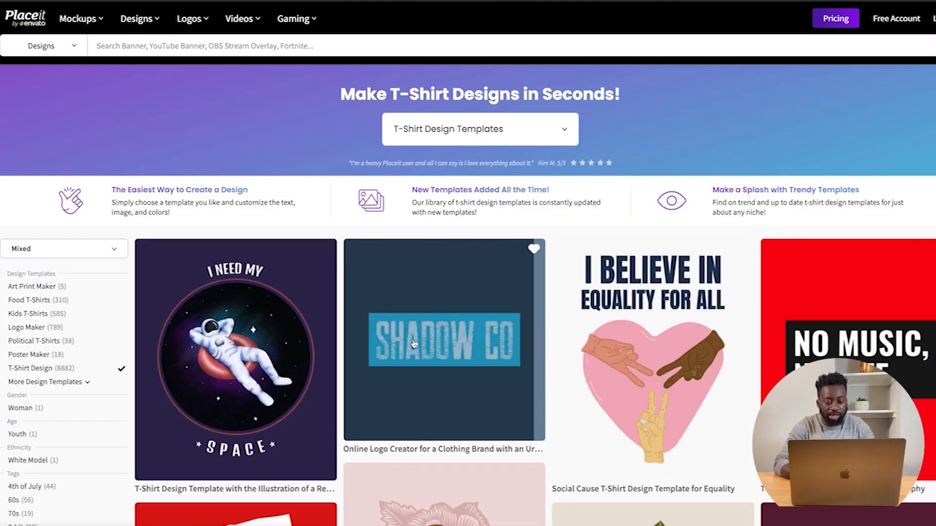
{"action": "scroll", "coordinate": [371, 303], "scroll_direction": "down", "scroll_amount": 5}
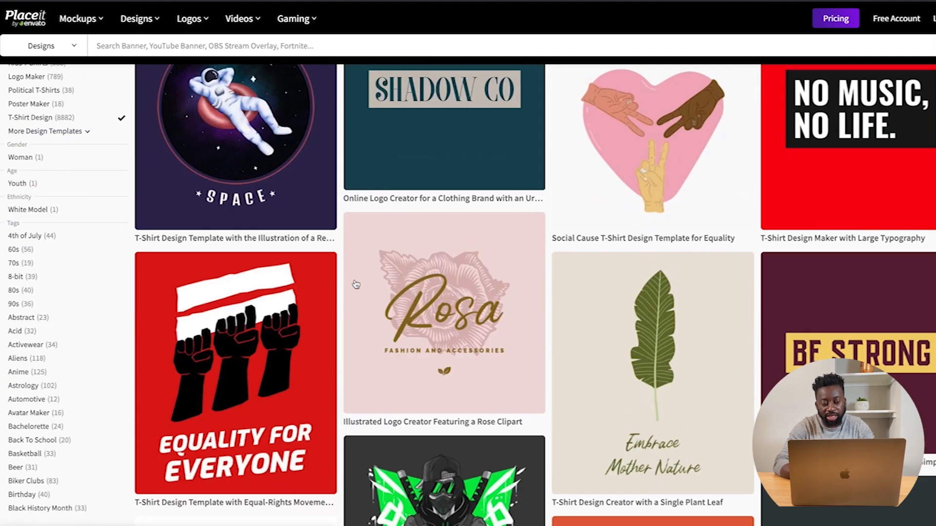
{"action": "scroll", "coordinate": [356, 285], "scroll_direction": "down", "scroll_amount": 12}
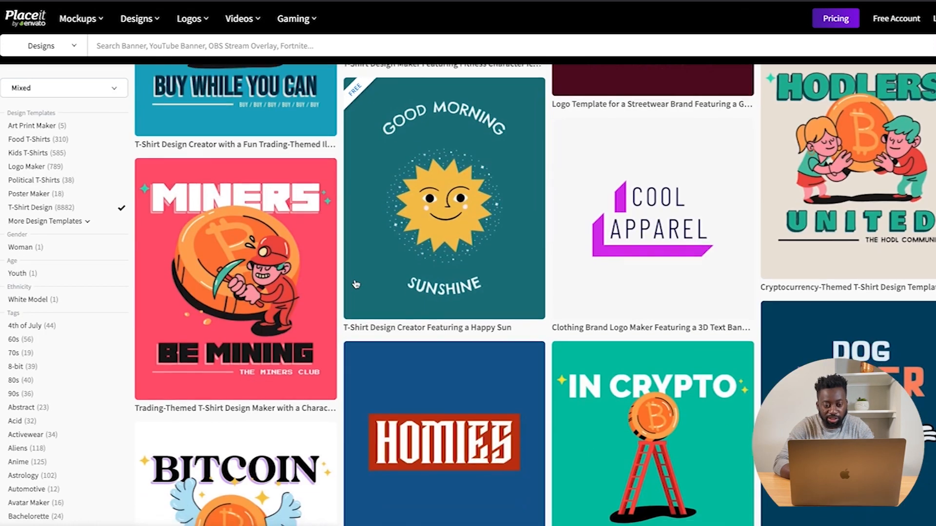
{"action": "scroll", "coordinate": [356, 285], "scroll_direction": "down", "scroll_amount": 11}
{"action": "scroll", "coordinate": [356, 284], "scroll_direction": "up", "scroll_amount": 10}
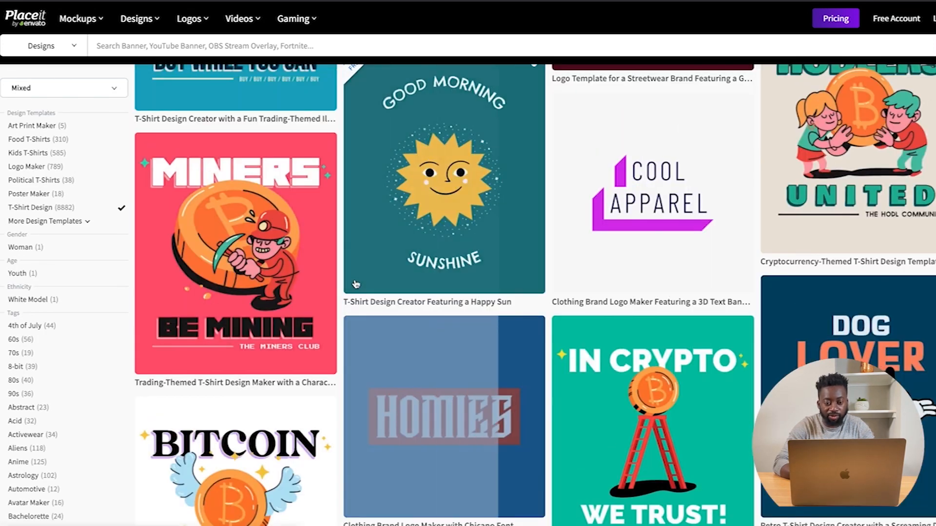
{"action": "scroll", "coordinate": [355, 285], "scroll_direction": "up", "scroll_amount": 15}
{"action": "scroll", "coordinate": [356, 284], "scroll_direction": "up", "scroll_amount": 5}
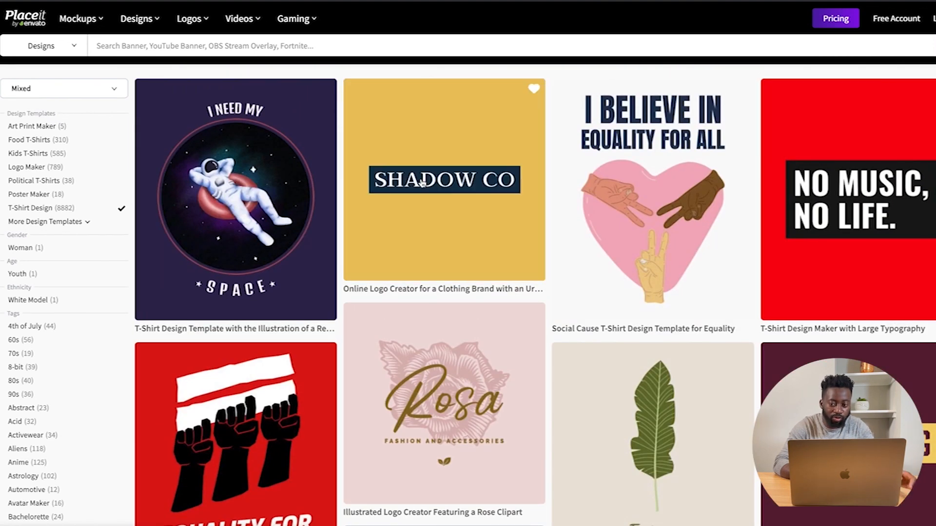
Open the Shadow Co clothing brand logo template and replace its text with "DOGE coin"
{"action": "left_click", "coordinate": [422, 183]}
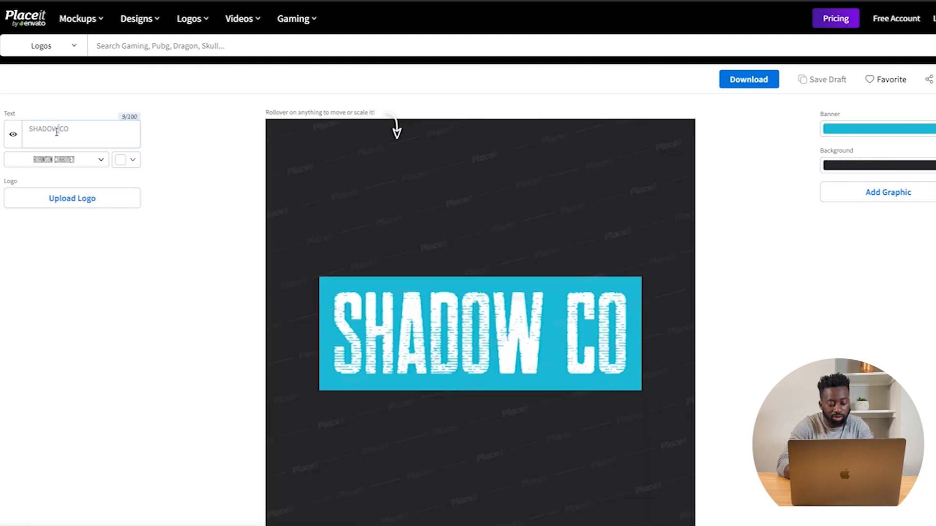
{"action": "triple_click", "coordinate": [56, 132]}
{"action": "type", "text": "DOGE coin"}
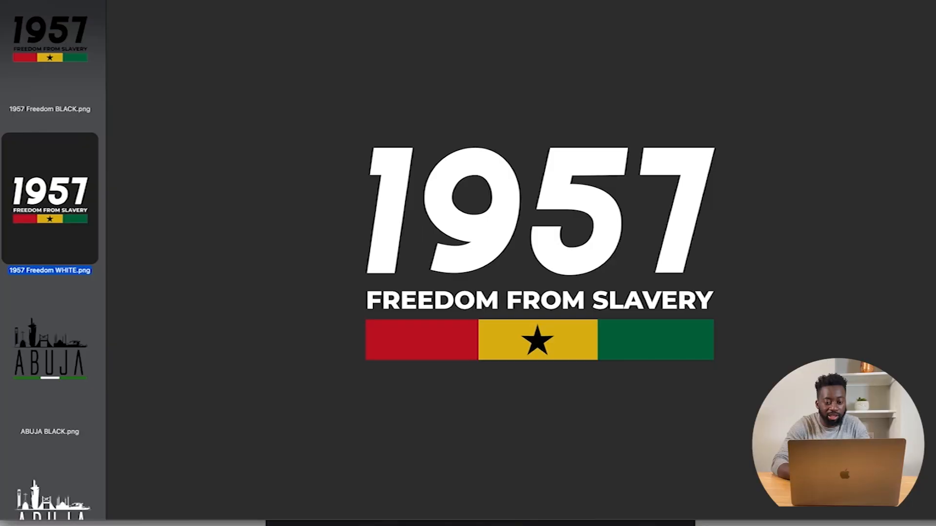
Preview the finished t-shirt design files one by one, from 1957 Freedom BLACK.png past ACCRA WE DEY WHITE.png
{"action": "left_click", "coordinate": [53, 43]}
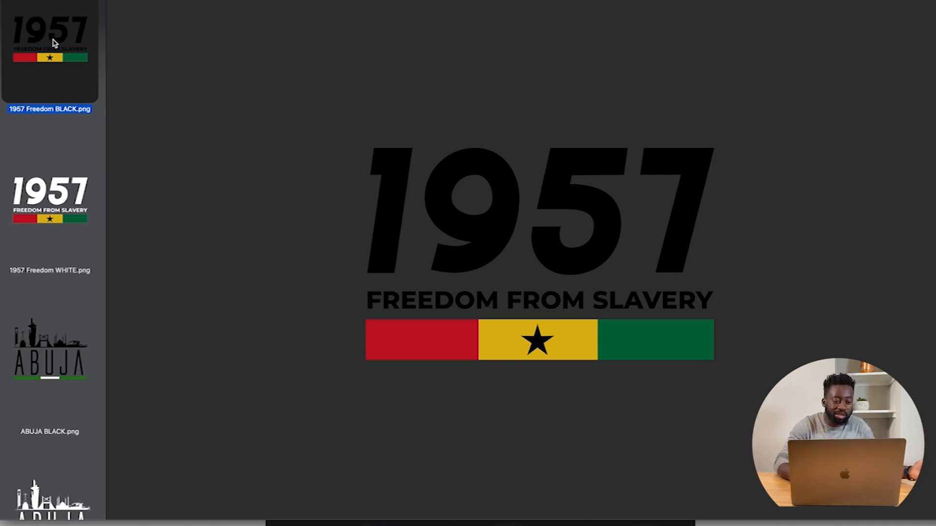
{"action": "key", "text": "Down"}
{"action": "key", "text": "Down"}
{"action": "key", "text": "Down"}
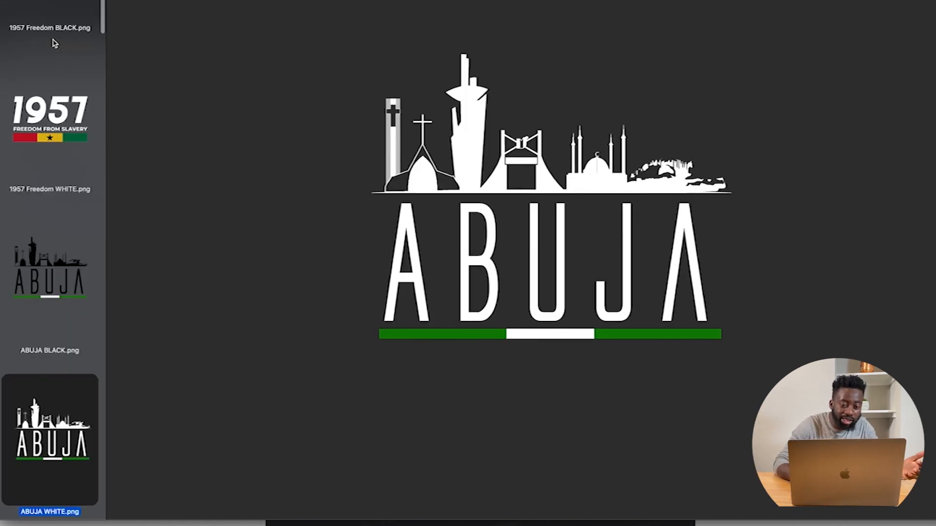
{"action": "key", "text": "Down"}
{"action": "key", "text": "Down"}
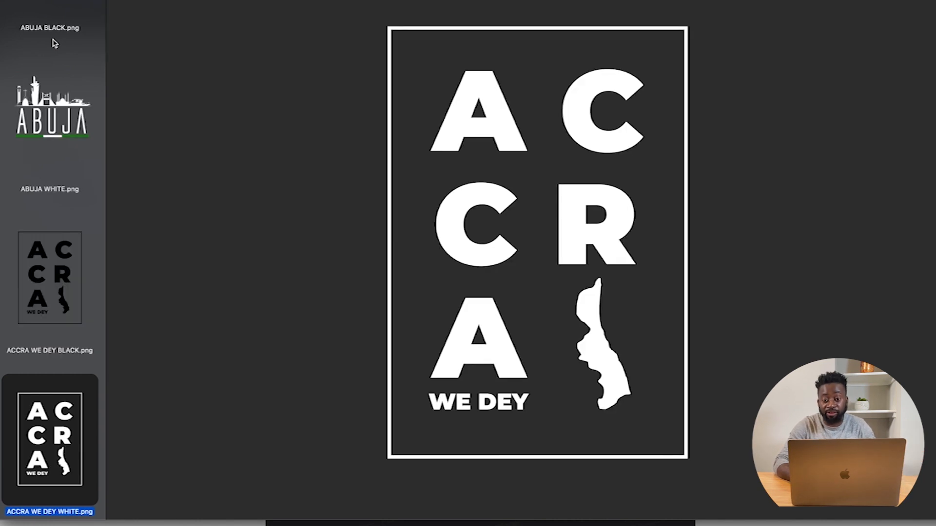
{"action": "key", "text": "Down"}
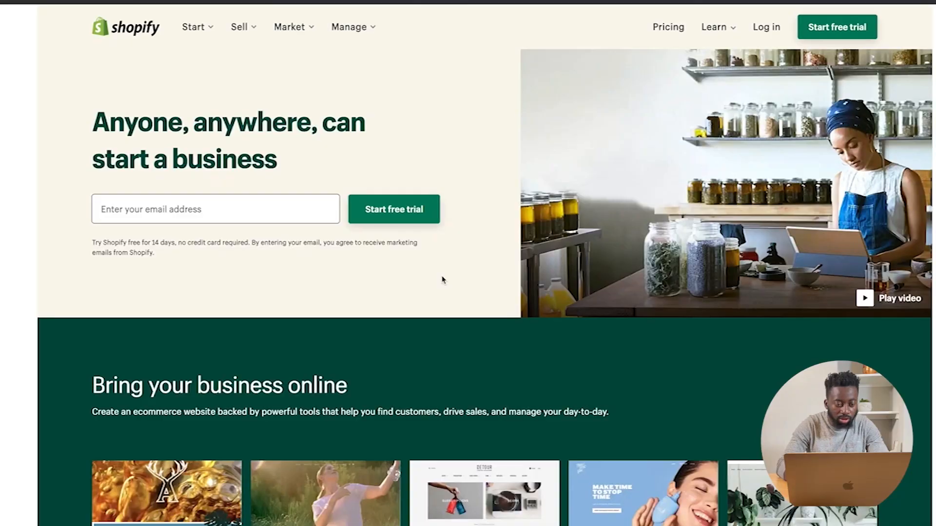
Look over the Shopify homepage and read the free trial terms below the email field
{"action": "scroll", "coordinate": [441, 278], "scroll_direction": "down", "scroll_amount": 5}
{"action": "scroll", "coordinate": [442, 278], "scroll_direction": "up", "scroll_amount": 5}
{"action": "left_click", "coordinate": [270, 205]}
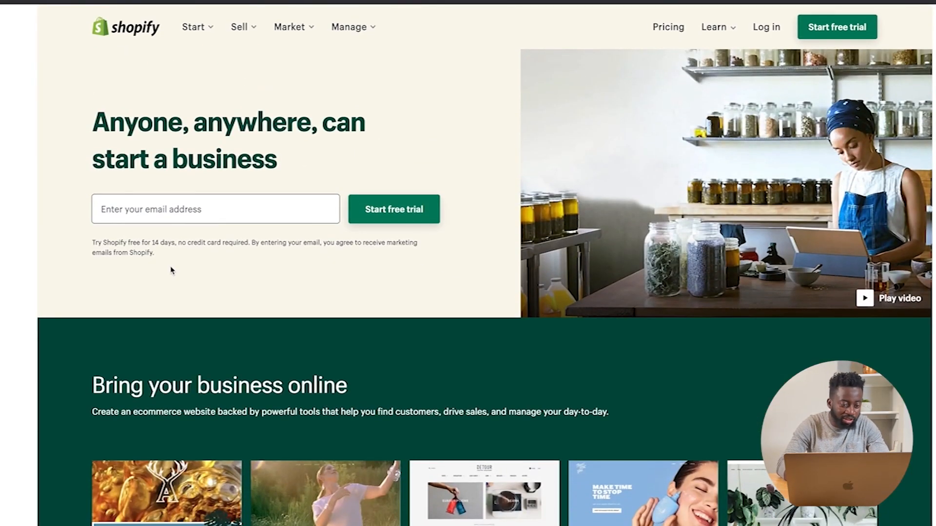
{"action": "left_click_drag", "start_coordinate": [95, 242], "coordinate": [195, 262]}
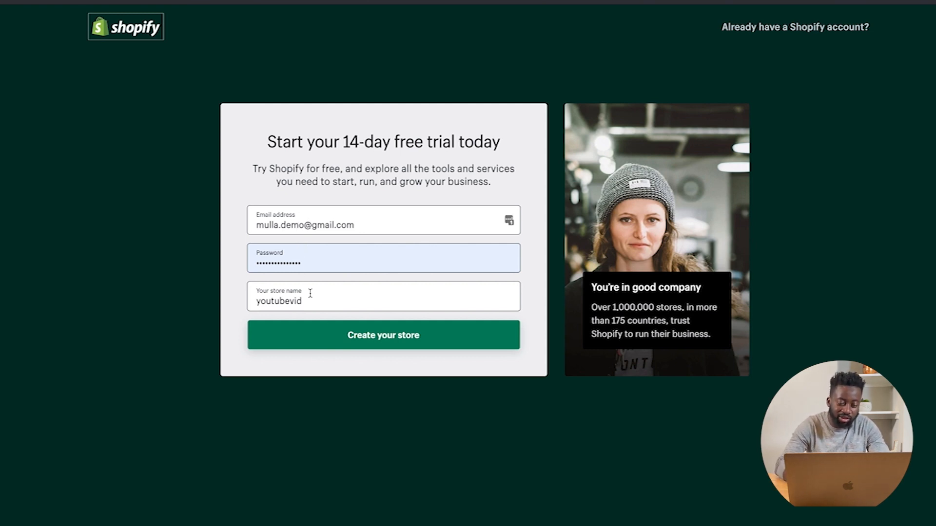
Create the store and submit the profile questions: interested in starting a new business, has something to sell, Clothing industry
{"action": "left_click", "coordinate": [367, 345]}
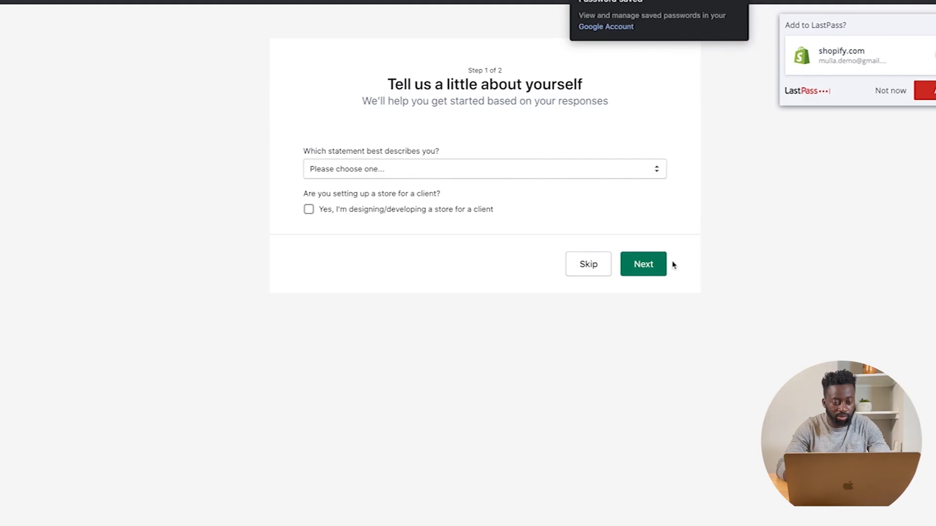
{"action": "left_click", "coordinate": [529, 169]}
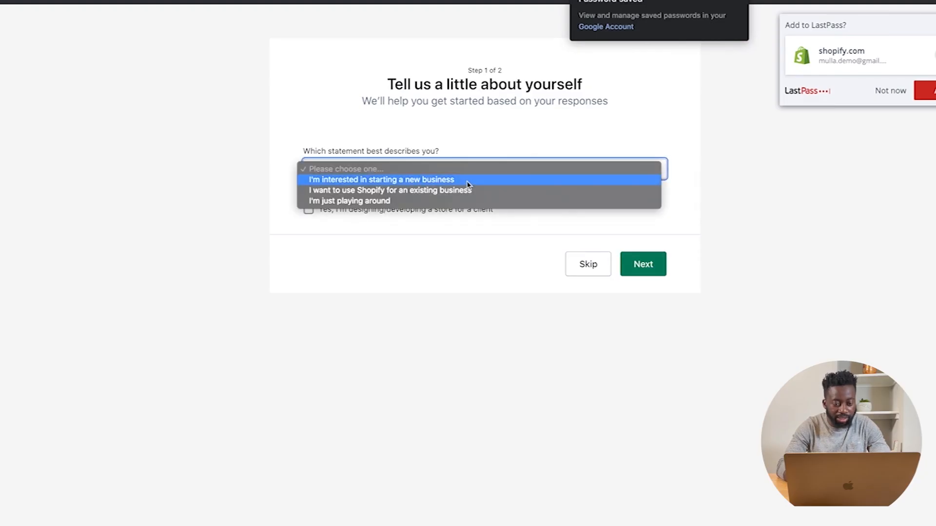
{"action": "left_click", "coordinate": [451, 181]}
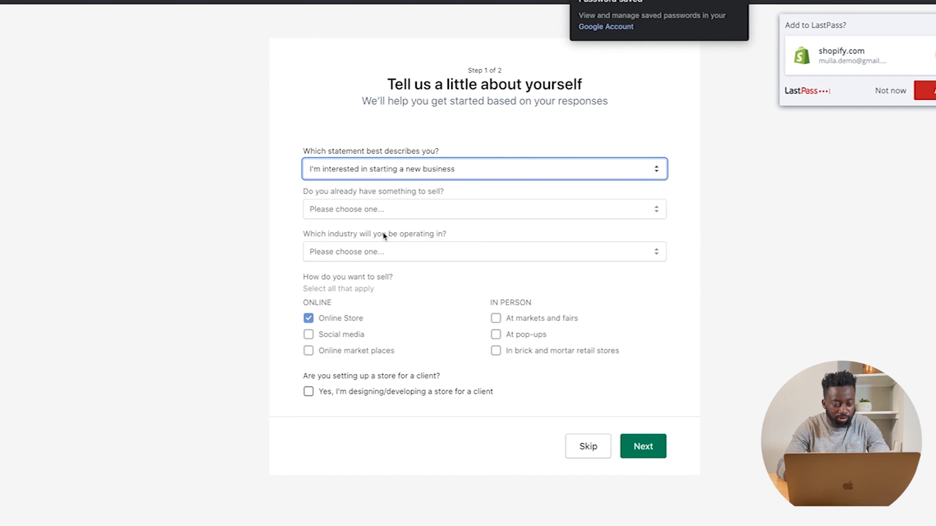
{"action": "left_click", "coordinate": [383, 212]}
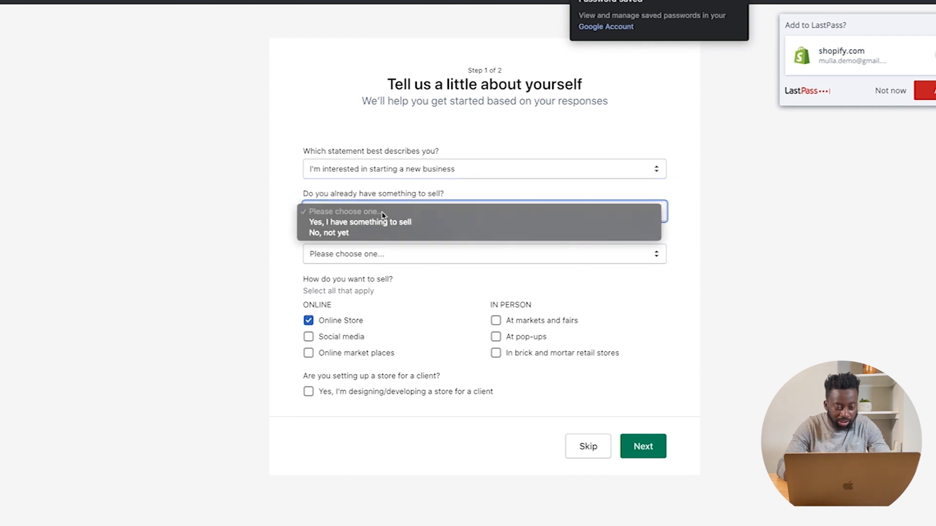
{"action": "left_click", "coordinate": [370, 225]}
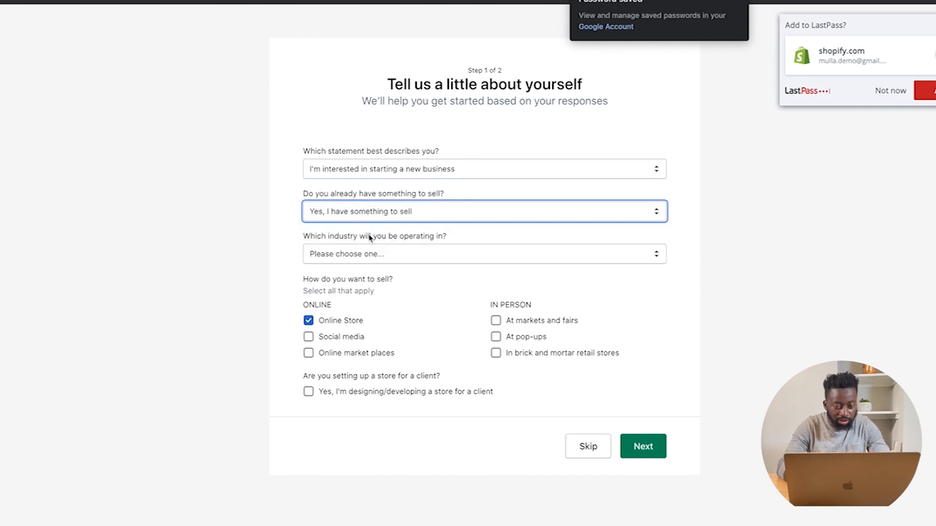
{"action": "left_click", "coordinate": [370, 256]}
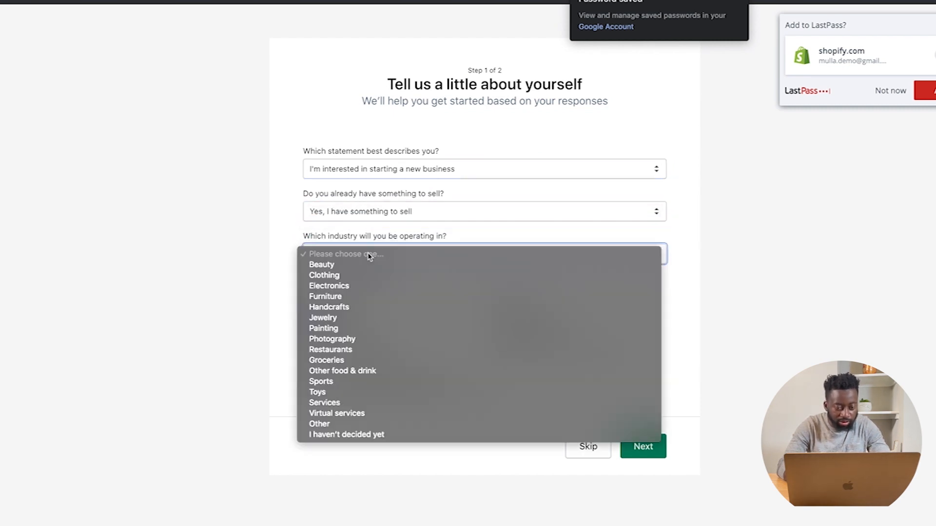
{"action": "left_click", "coordinate": [345, 275]}
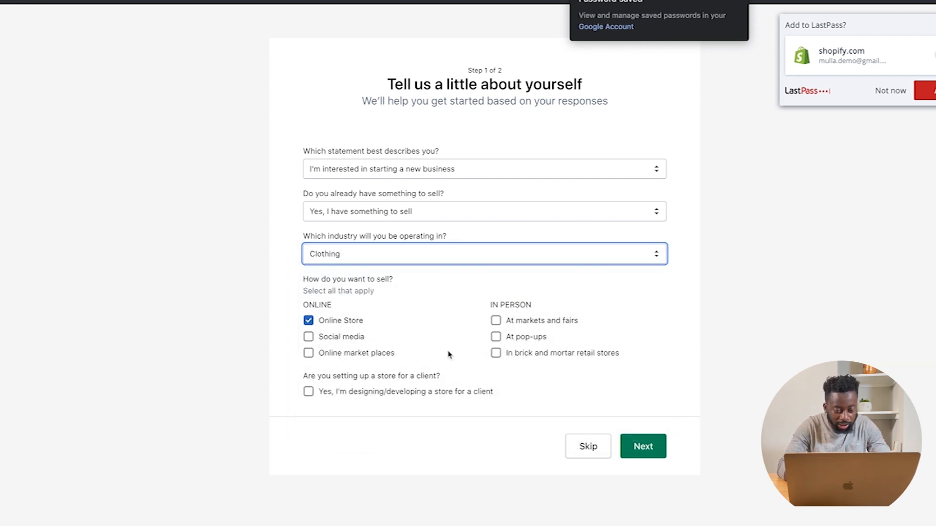
{"action": "left_click", "coordinate": [649, 447]}
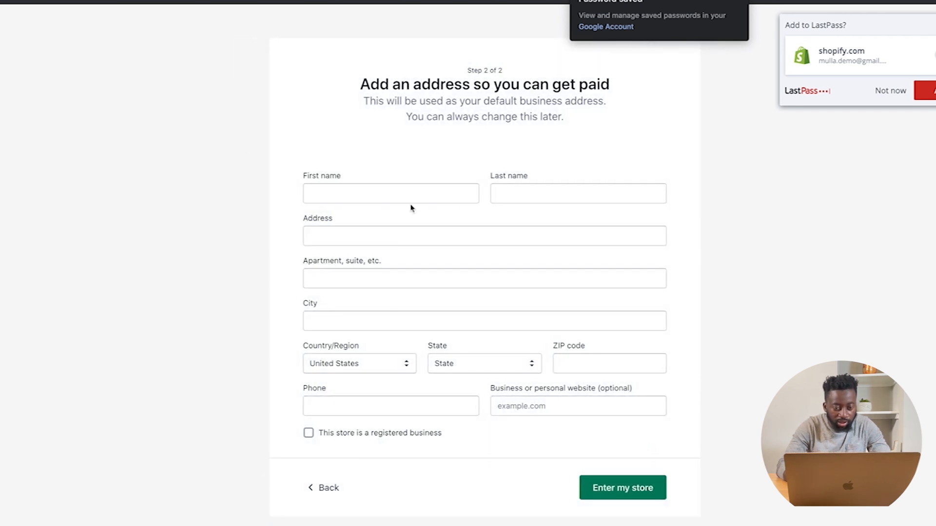
Enter the owner's first and last name, fill in the saved business address and phone, and enter the store
{"action": "left_click", "coordinate": [405, 195]}
{"action": "type", "text": "MNu"}
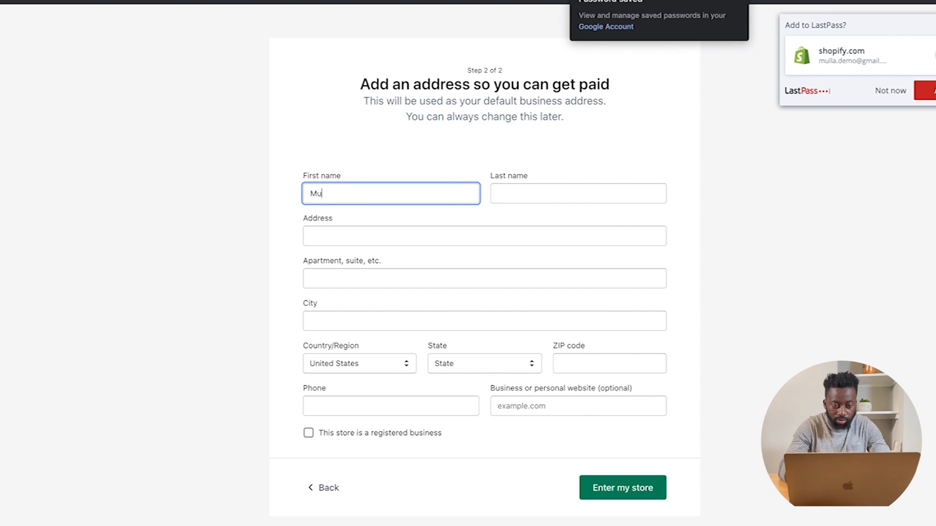
{"action": "key", "text": "Tab"}
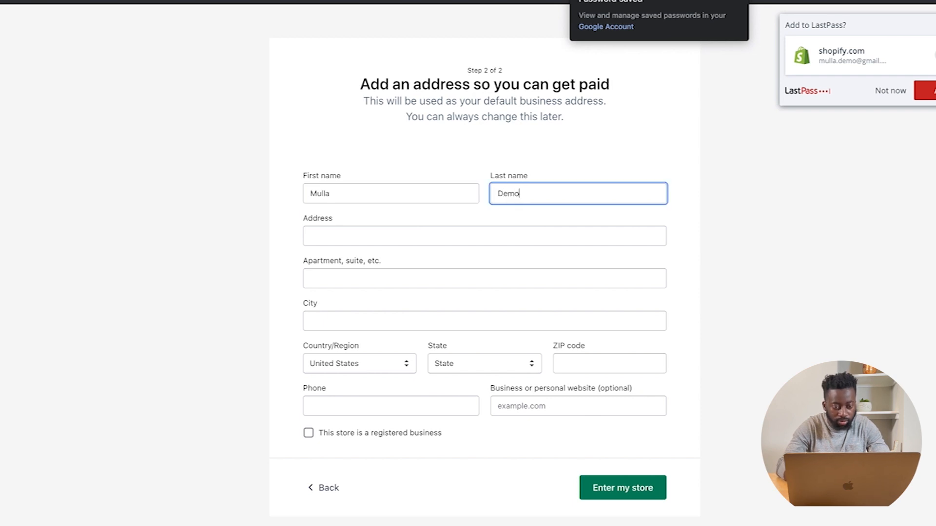
{"action": "left_click", "coordinate": [336, 237]}
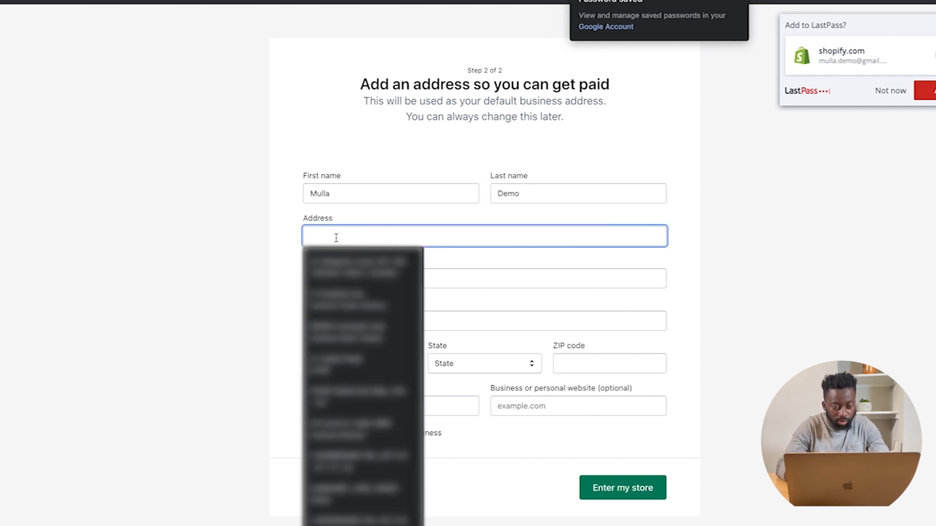
{"action": "left_click", "coordinate": [334, 273]}
{"action": "scroll", "coordinate": [321, 351], "scroll_direction": "down", "scroll_amount": 1}
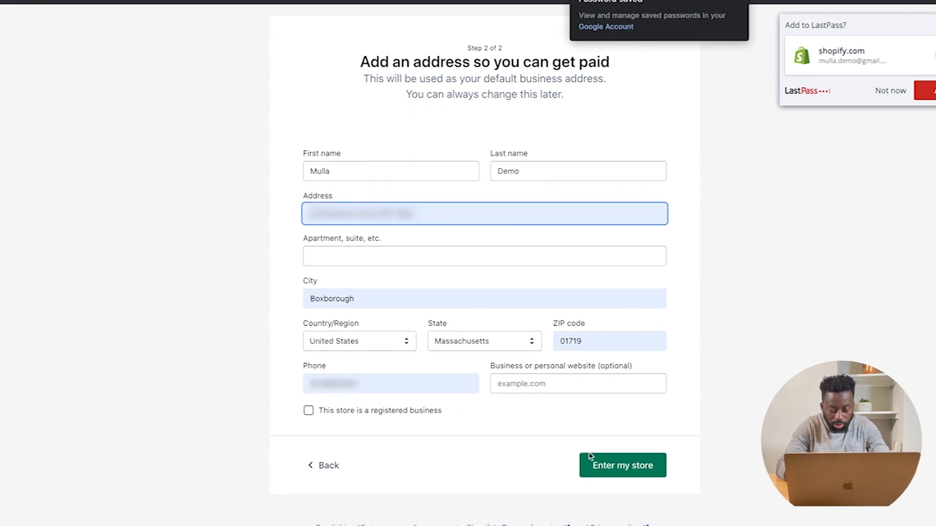
{"action": "left_click", "coordinate": [600, 467]}
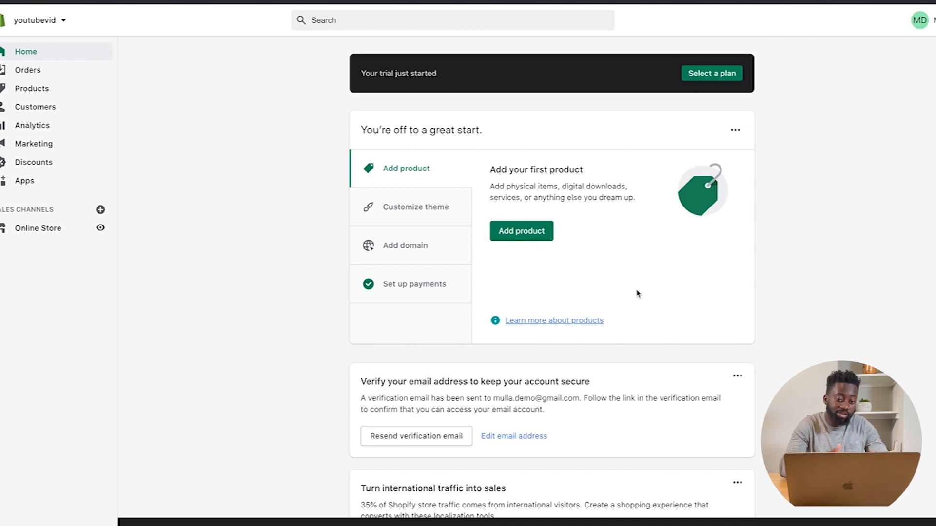
Go to the store's theme customization page and preview the current Debut theme down the storefront page
{"action": "left_click", "coordinate": [427, 208]}
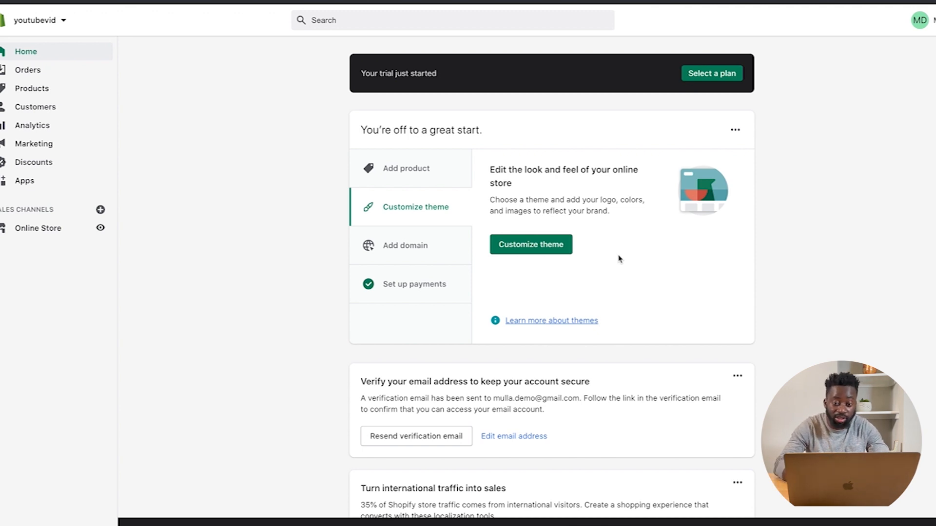
{"action": "left_click", "coordinate": [558, 244]}
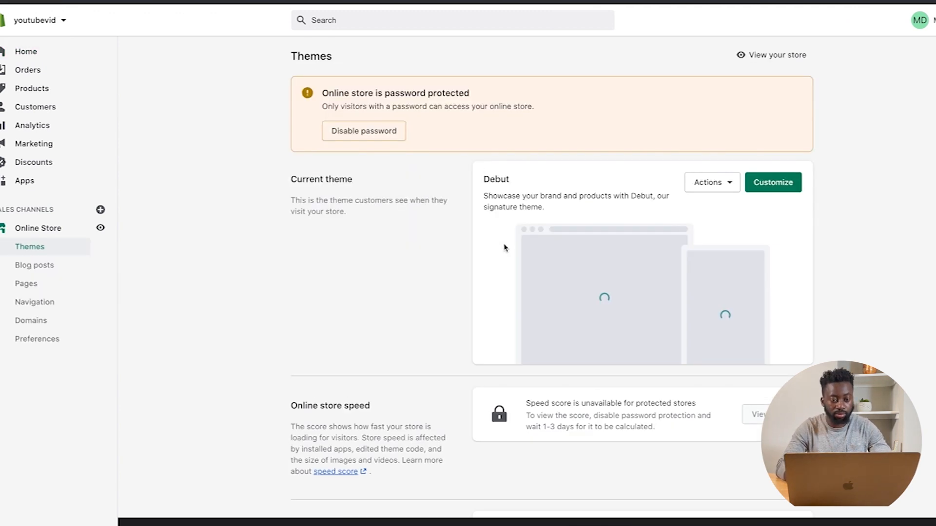
{"action": "left_click", "coordinate": [729, 182]}
{"action": "left_click", "coordinate": [856, 214]}
{"action": "left_click", "coordinate": [722, 185]}
{"action": "left_click", "coordinate": [692, 216]}
{"action": "scroll", "coordinate": [355, 381], "scroll_direction": "down", "scroll_amount": 20}
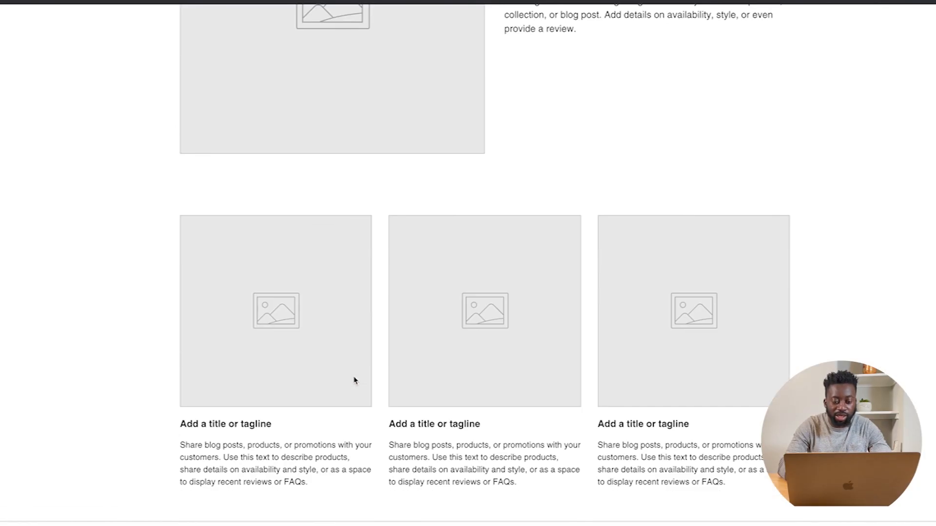
Look through the blank theme's placeholder sections: image banners, text columns, featured products and customer testimonials
{"action": "scroll", "coordinate": [355, 380], "scroll_direction": "down", "scroll_amount": 5}
{"action": "scroll", "coordinate": [353, 380], "scroll_direction": "up", "scroll_amount": 20}
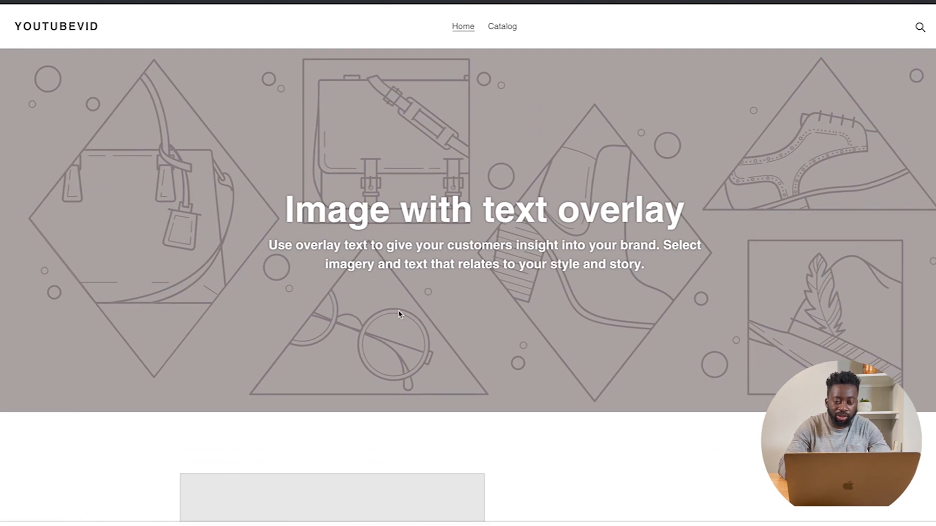
{"action": "scroll", "coordinate": [371, 284], "scroll_direction": "down", "scroll_amount": 10}
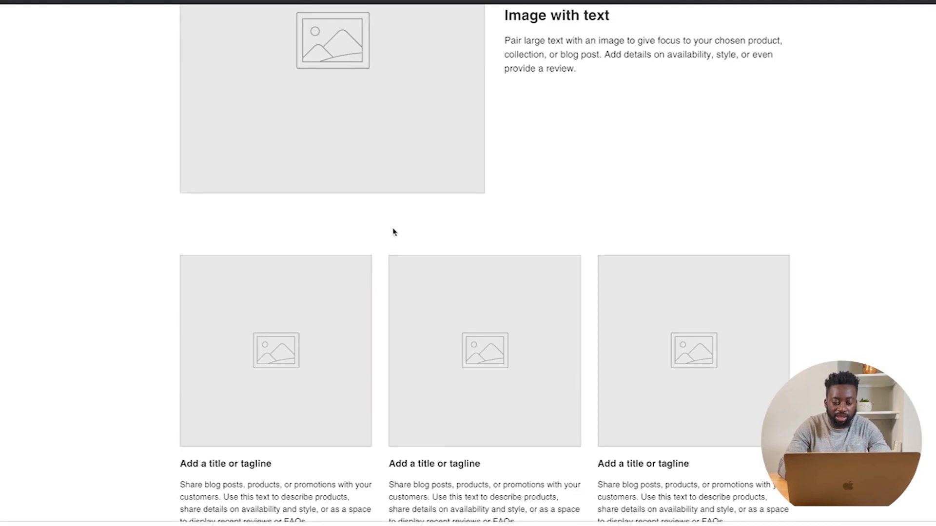
{"action": "scroll", "coordinate": [393, 231], "scroll_direction": "down", "scroll_amount": 15}
{"action": "scroll", "coordinate": [472, 355], "scroll_direction": "down", "scroll_amount": 10}
{"action": "scroll", "coordinate": [472, 355], "scroll_direction": "up", "scroll_amount": 12}
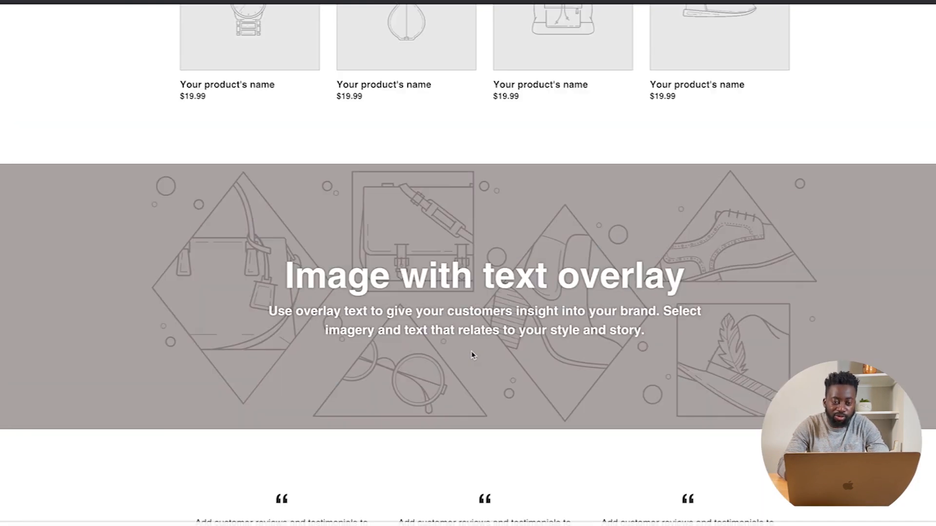
{"action": "scroll", "coordinate": [472, 355], "scroll_direction": "up", "scroll_amount": 8}
Open the finished One Pesewa store in a new browser tab and examine its homepage banners, featured designs and product listings
{"action": "key", "text": "super+t"}
{"action": "type", "text": "one"}
{"action": "key", "text": "Return"}
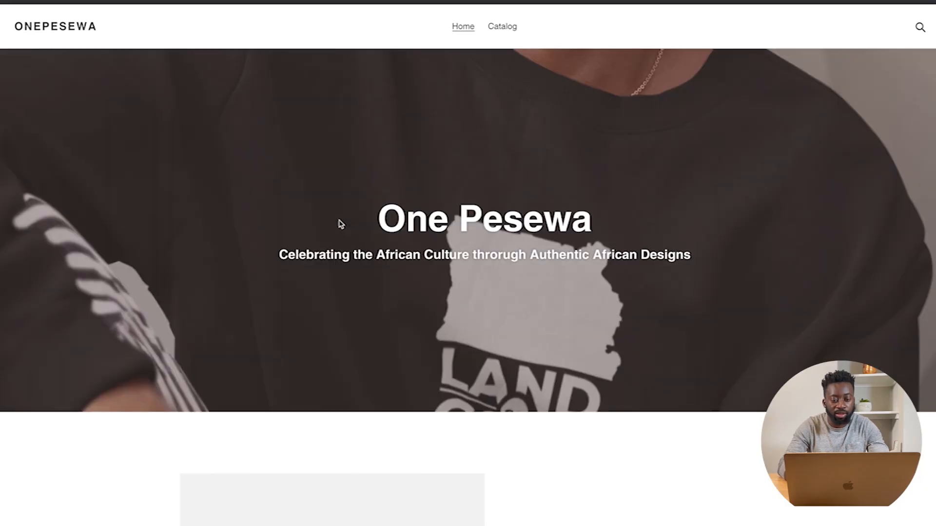
{"action": "scroll", "coordinate": [339, 222], "scroll_direction": "down", "scroll_amount": 7}
{"action": "scroll", "coordinate": [339, 219], "scroll_direction": "down", "scroll_amount": 12}
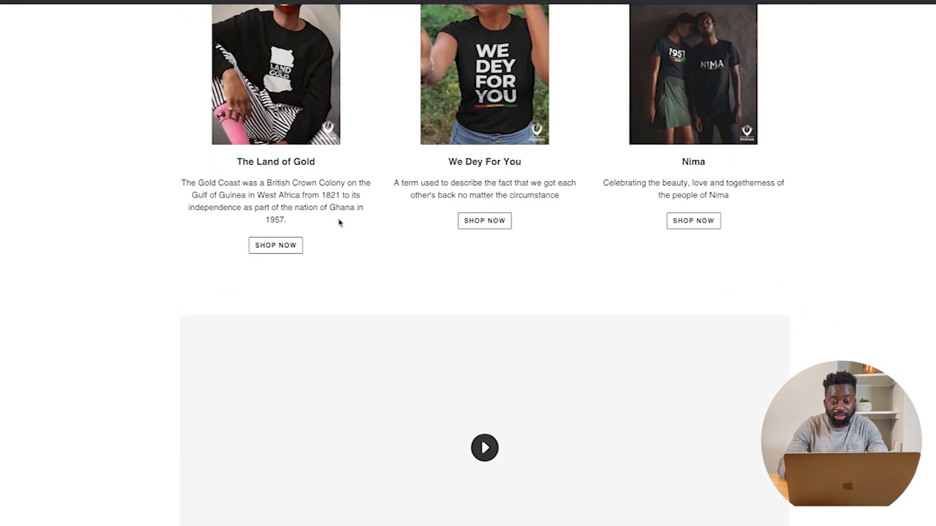
{"action": "scroll", "coordinate": [387, 306], "scroll_direction": "up", "scroll_amount": 6}
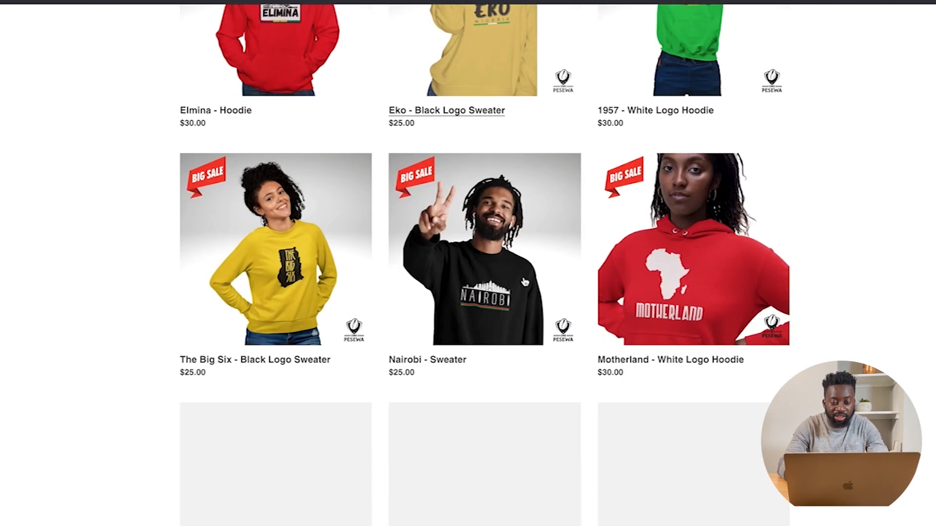
{"action": "scroll", "coordinate": [245, 164], "scroll_direction": "down", "scroll_amount": 1}
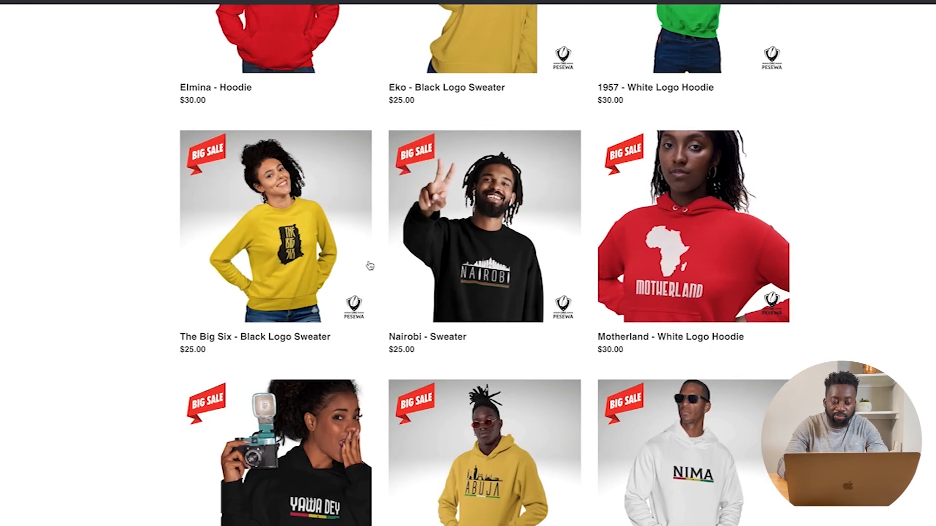
{"action": "scroll", "coordinate": [377, 337], "scroll_direction": "down", "scroll_amount": 18}
{"action": "scroll", "coordinate": [381, 338], "scroll_direction": "down", "scroll_amount": 18}
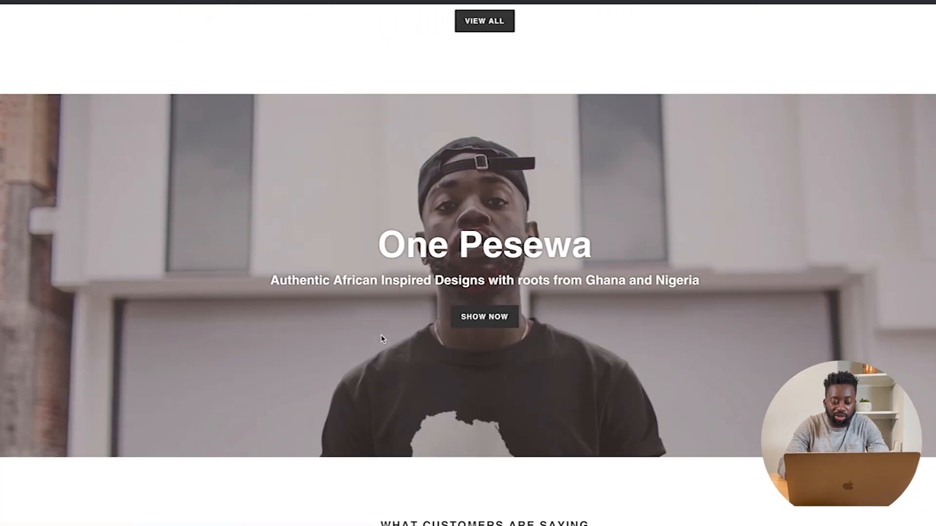
Examine the brand section near the end of the One Pesewa homepage, including the logo's symbol explanations and the footer
{"action": "scroll", "coordinate": [357, 225], "scroll_direction": "down", "scroll_amount": 20}
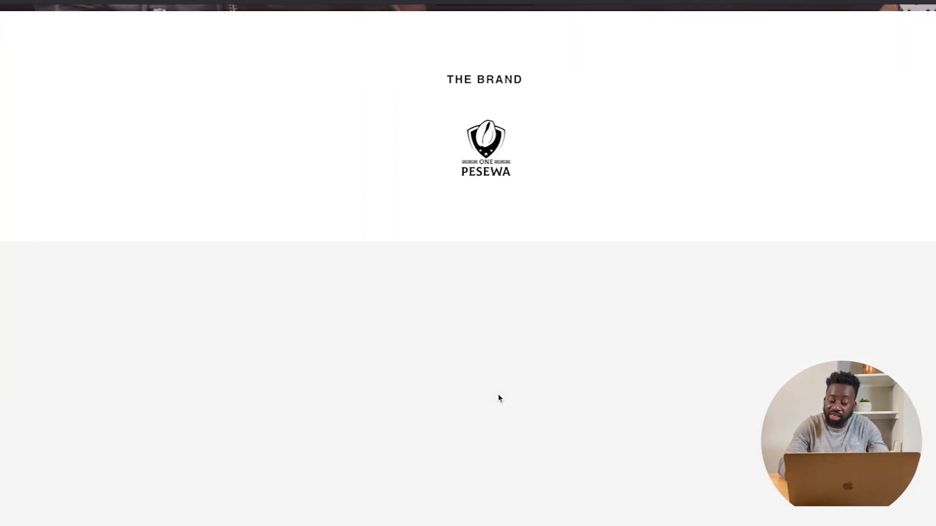
{"action": "scroll", "coordinate": [500, 398], "scroll_direction": "down", "scroll_amount": 7}
{"action": "scroll", "coordinate": [502, 395], "scroll_direction": "up", "scroll_amount": 3}
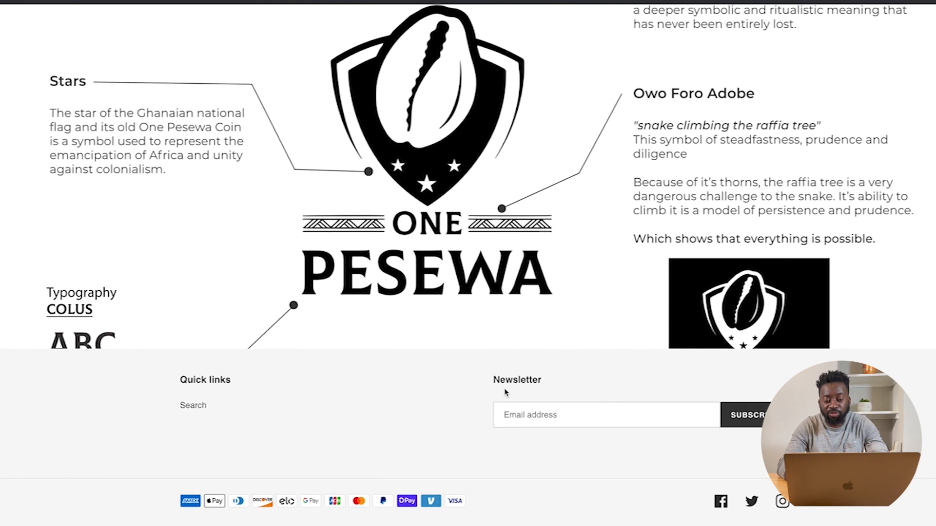
{"action": "scroll", "coordinate": [504, 393], "scroll_direction": "up", "scroll_amount": 1}
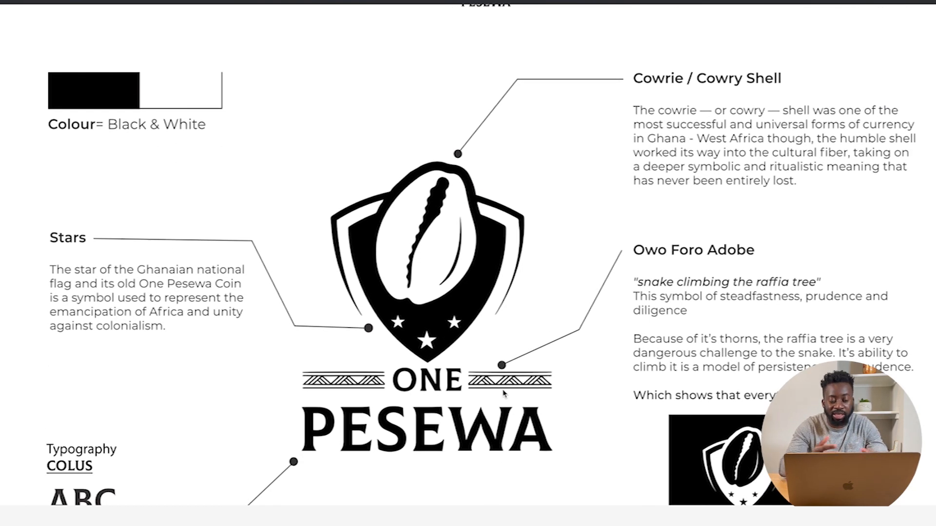